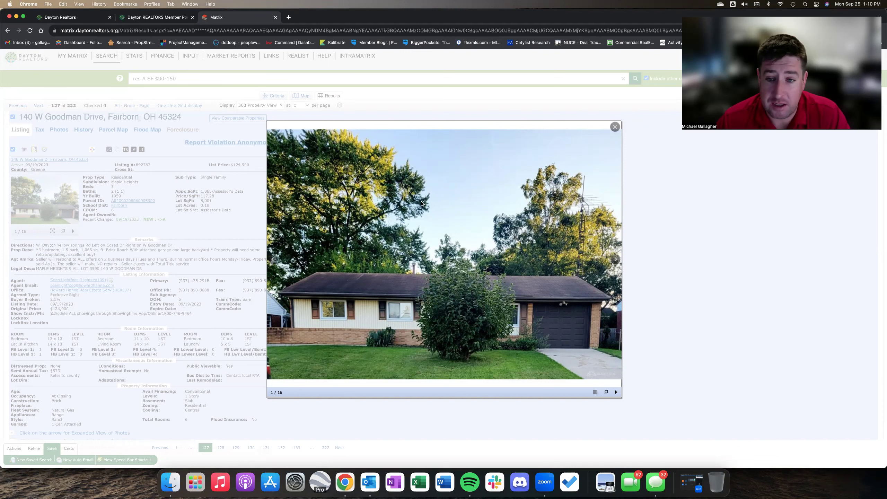
Browse the Fairborn ranch listing's exterior, interior and backyard photos, and close the photo viewer.
click(615, 260)
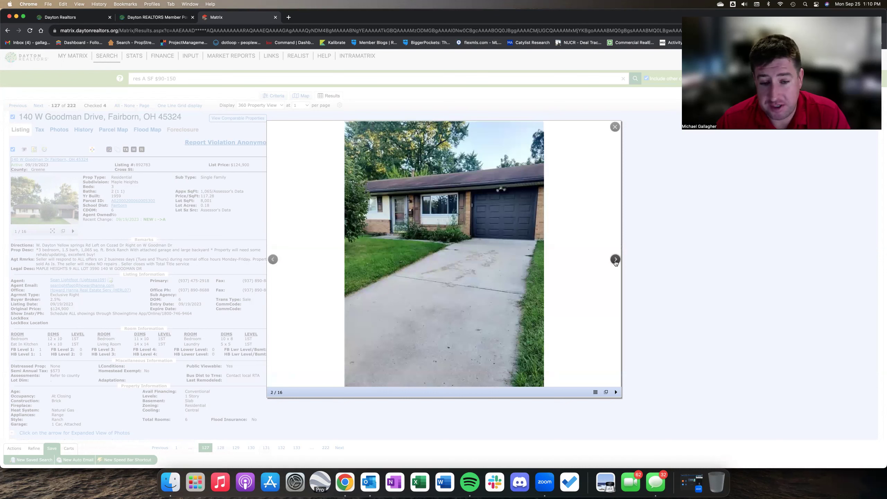
click(616, 260)
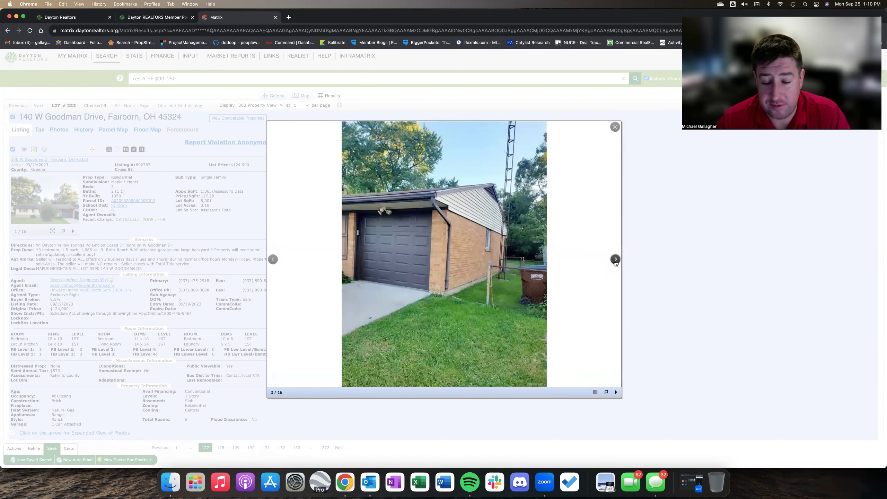
click(615, 260)
click(615, 261)
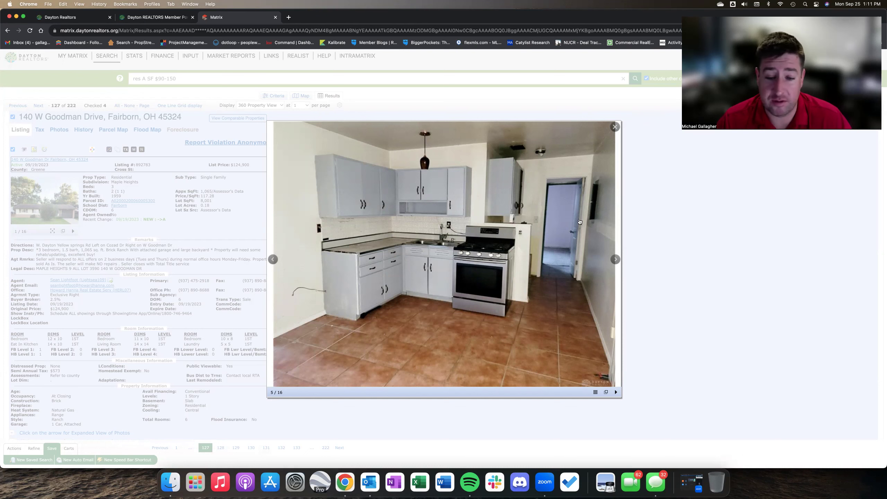
click(614, 259)
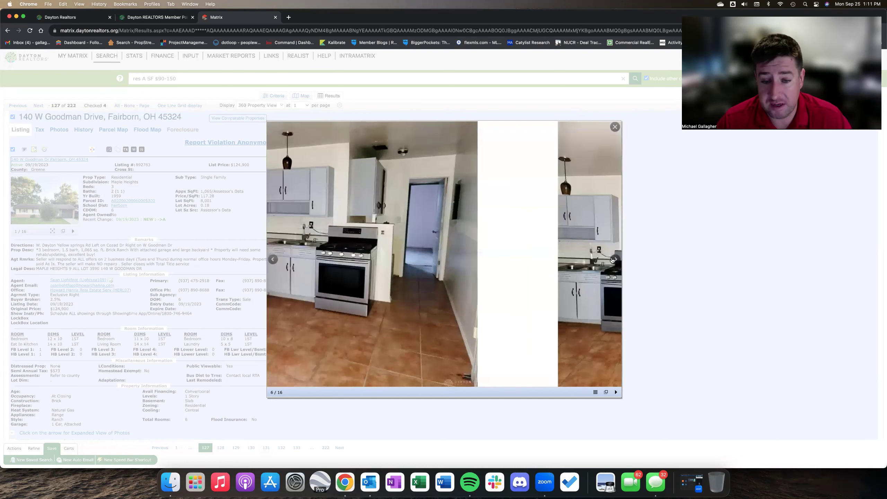
click(614, 259)
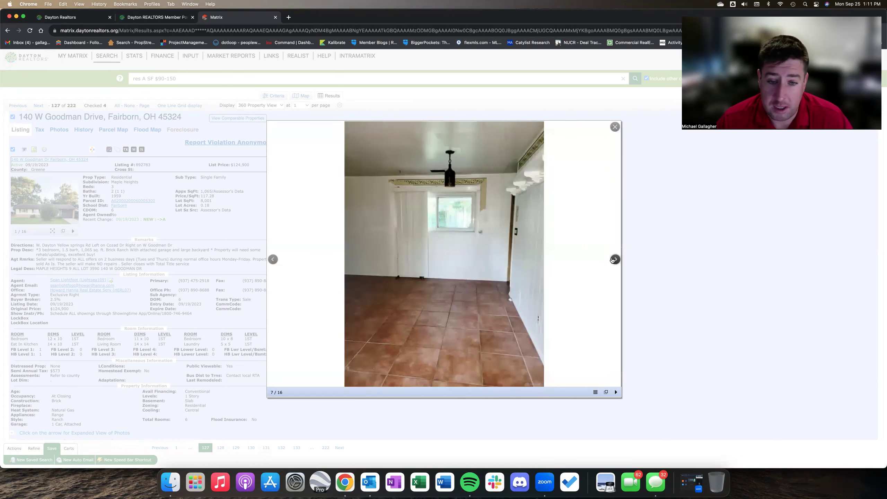
click(614, 259)
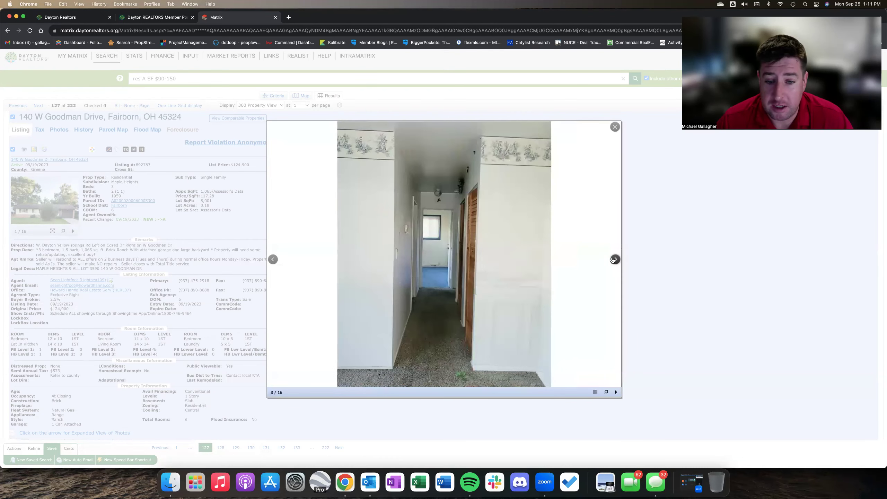
click(614, 259)
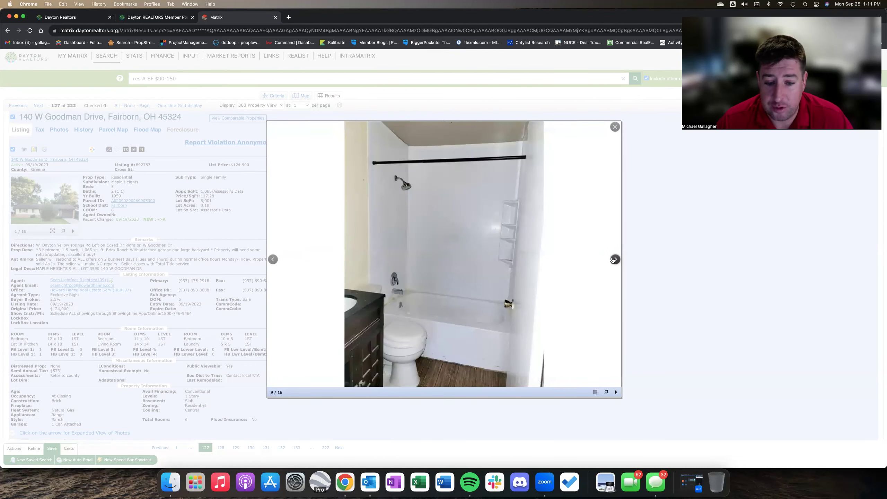
click(614, 259)
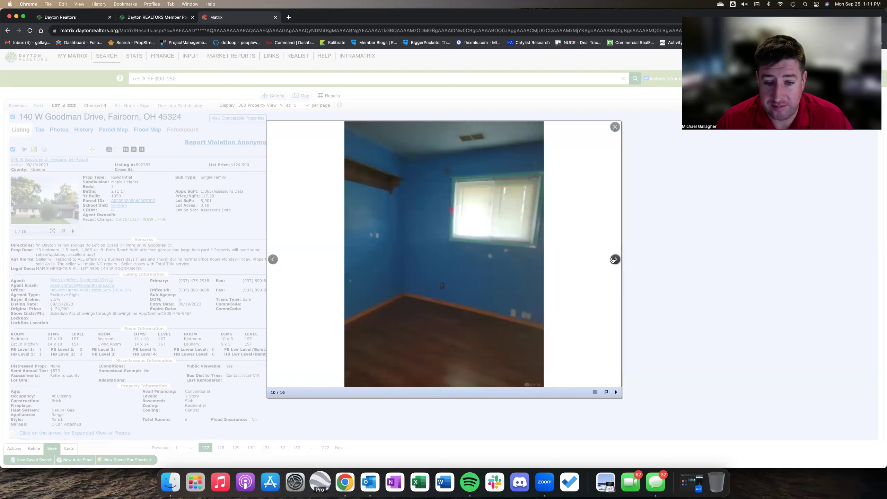
click(614, 259)
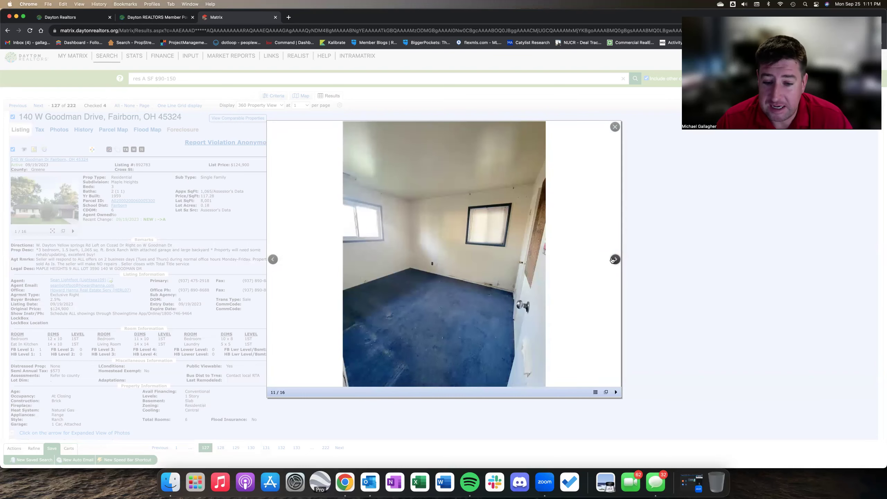
click(614, 259)
click(614, 259)
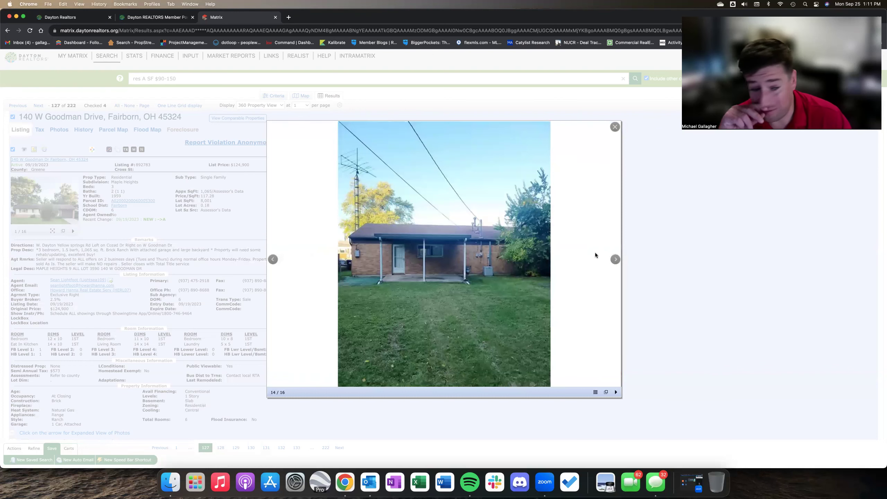
click(664, 247)
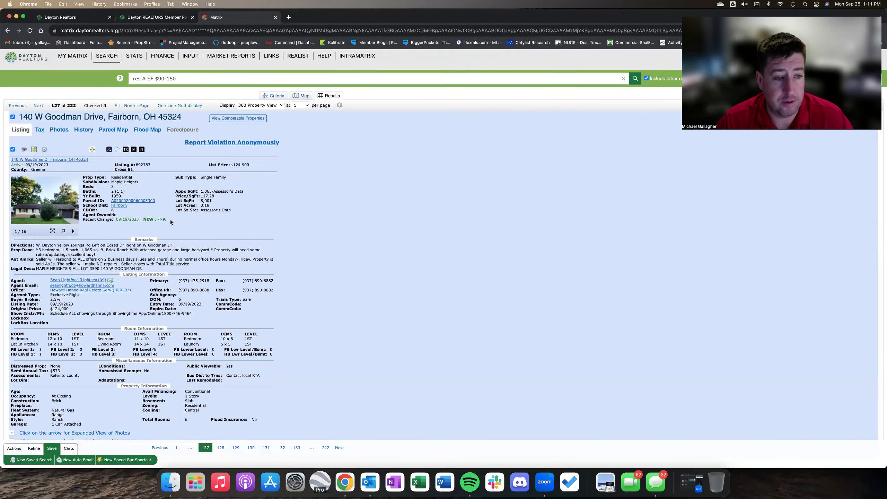
Show the search results on the map, dismiss the listing's info popup and examine its location relative to Dayton and Wright-Patterson AFB.
click(302, 95)
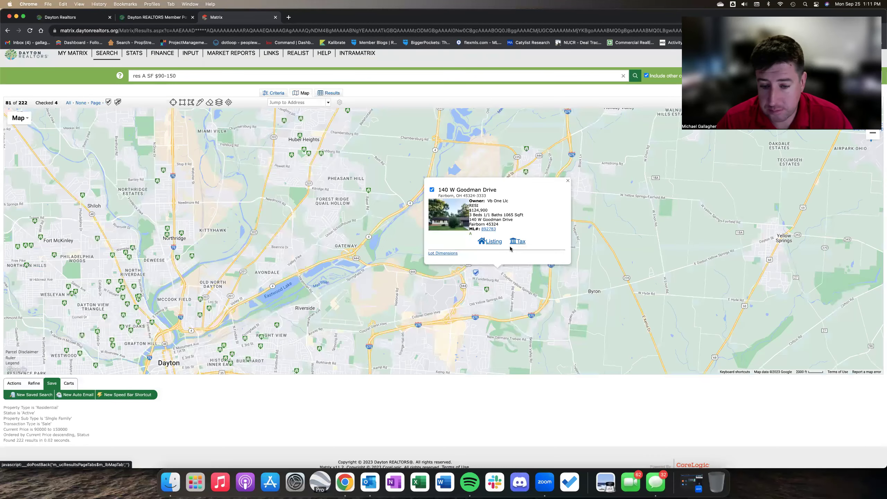
click(499, 264)
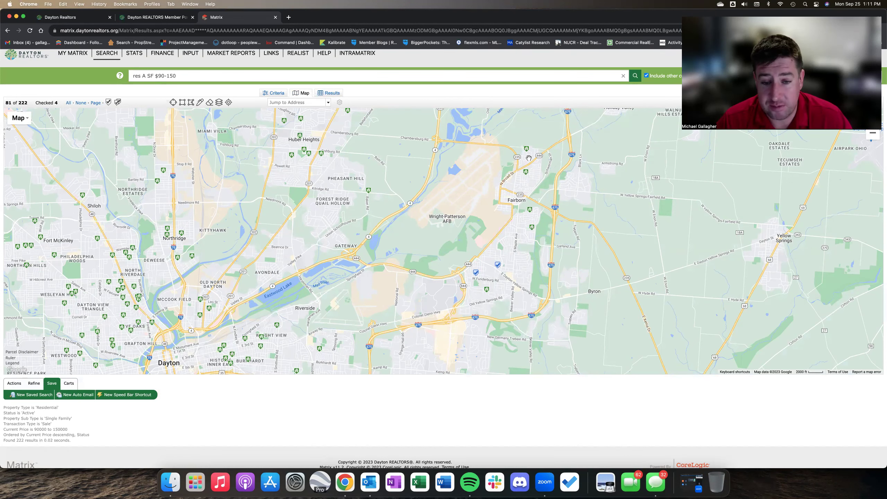
scroll(529, 158, down, 2)
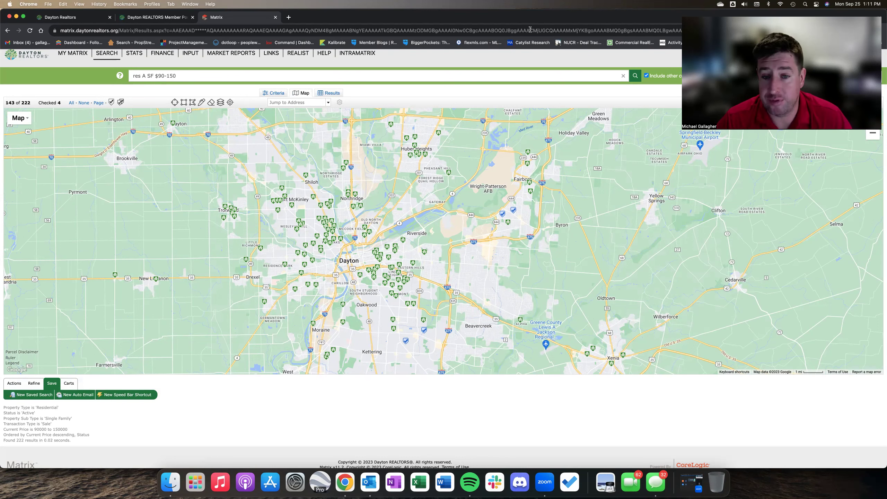
scroll(484, 271, up, 2)
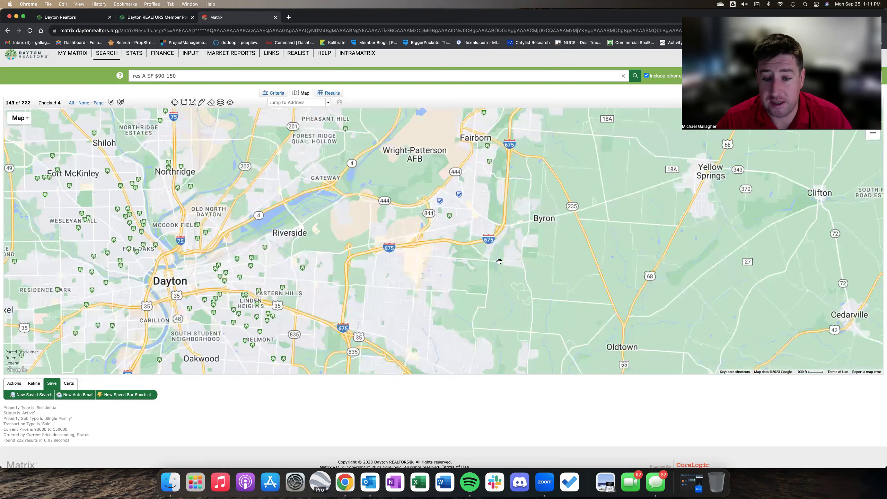
scroll(491, 229, up, 2)
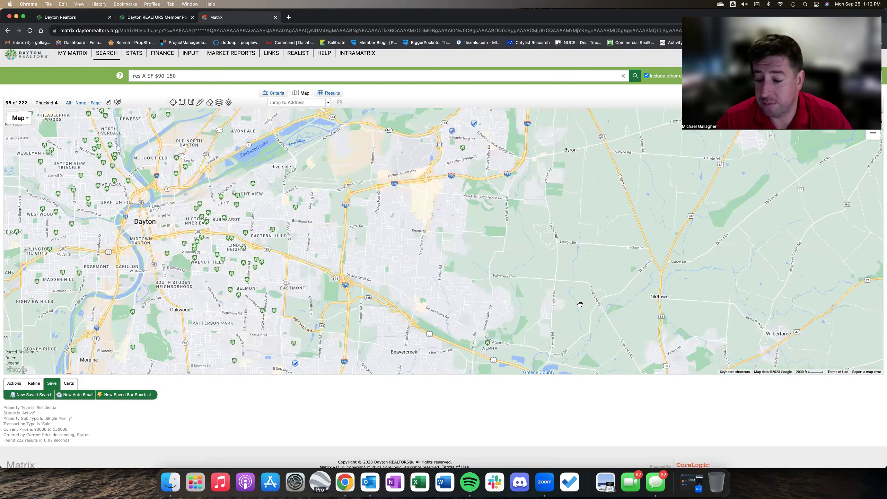
scroll(430, 111, up, 3)
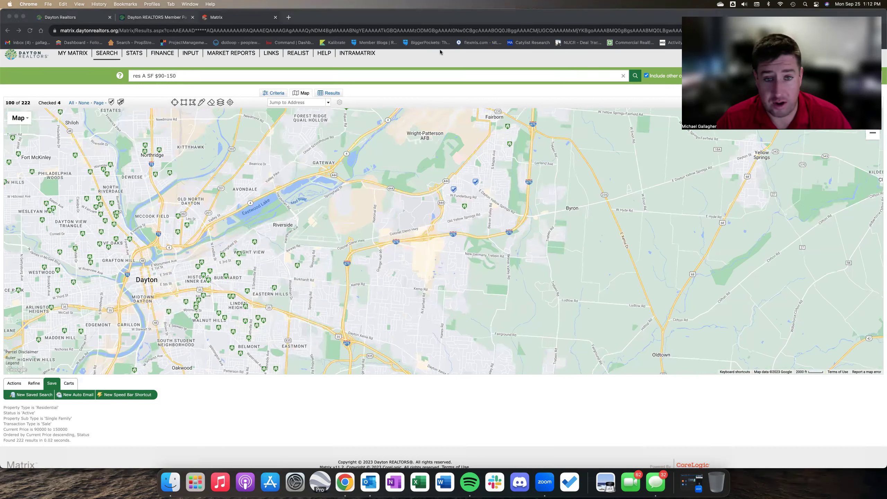
Switch to the property's BiggerPockets rental report, open it for editing and review the purchase and loan details.
drag(885, 21, 468, 52)
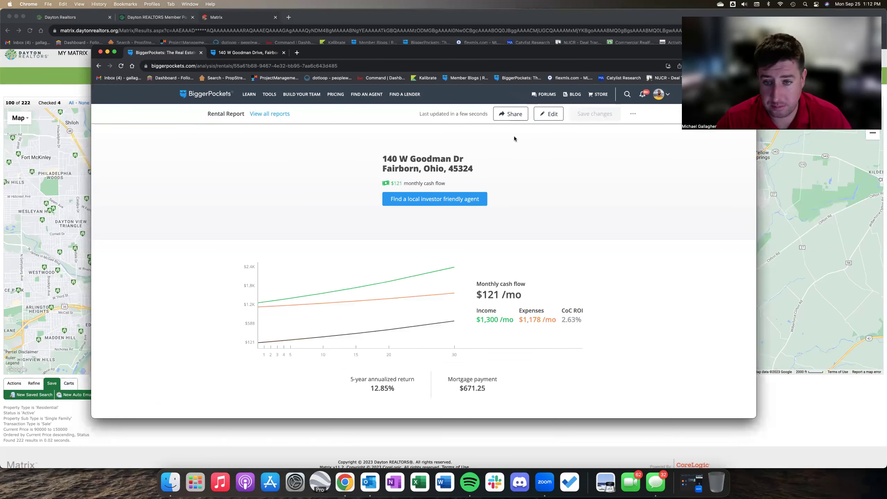
click(550, 113)
scroll(448, 240, down, 8)
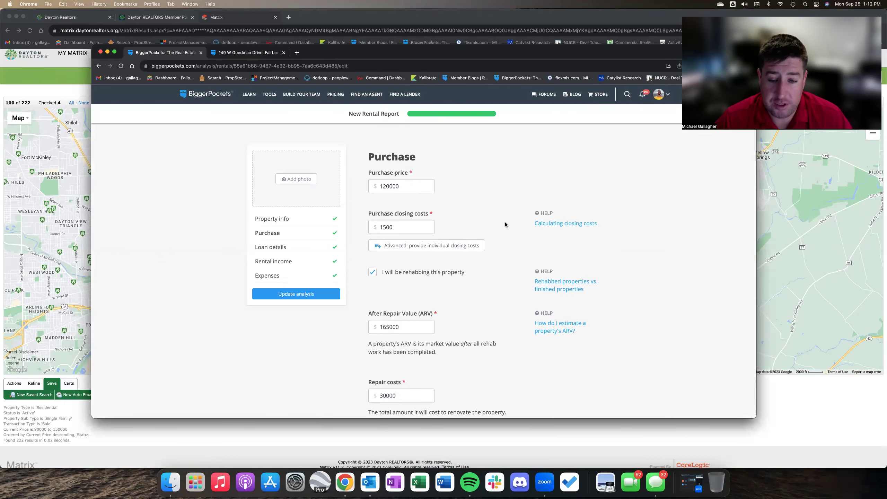
scroll(509, 225, down, 5)
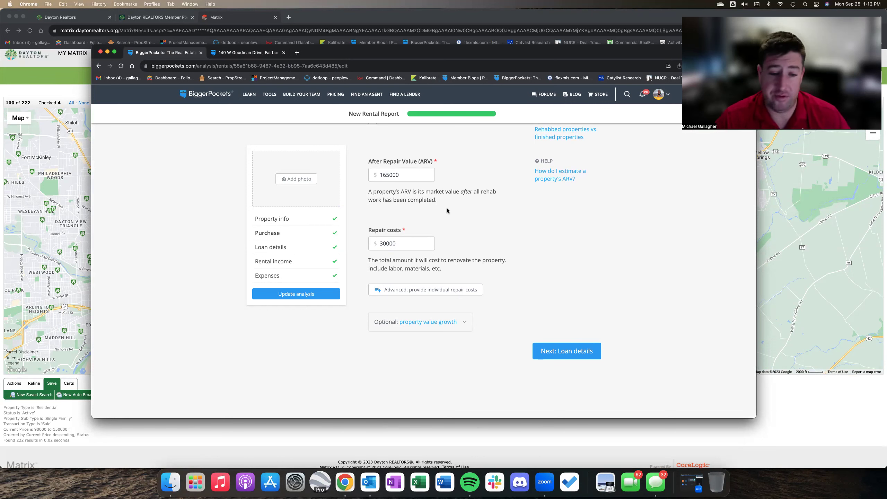
scroll(450, 211, down, 5)
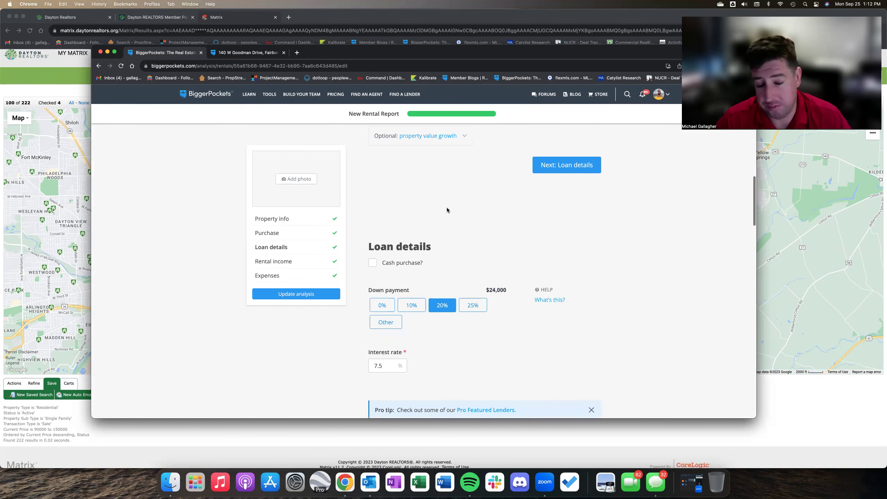
scroll(448, 211, down, 2)
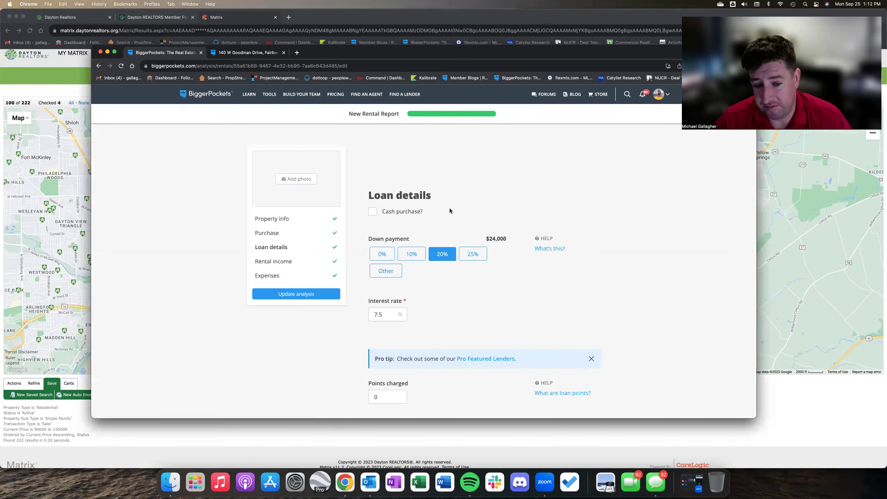
Review the report's rental income and the expense assumptions, including taxes, insurance, maintenance, vacancy, capital expenditures and management fees.
scroll(450, 210, down, 10)
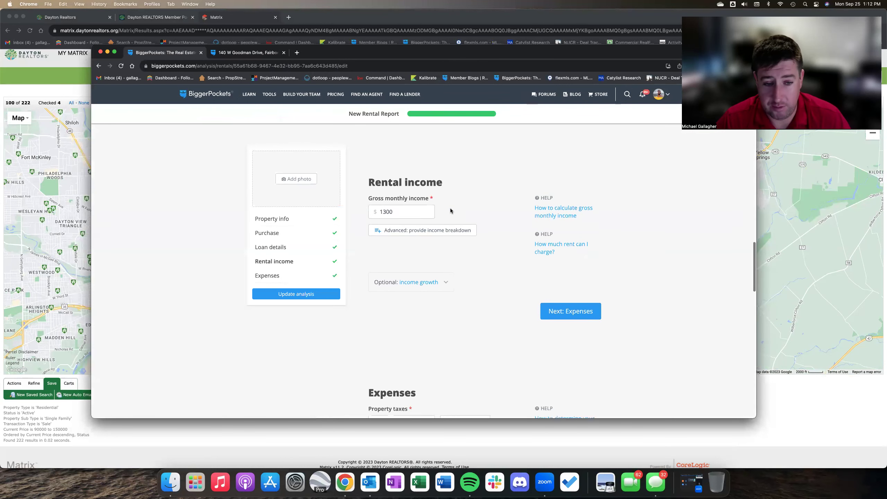
scroll(451, 208, down, 3)
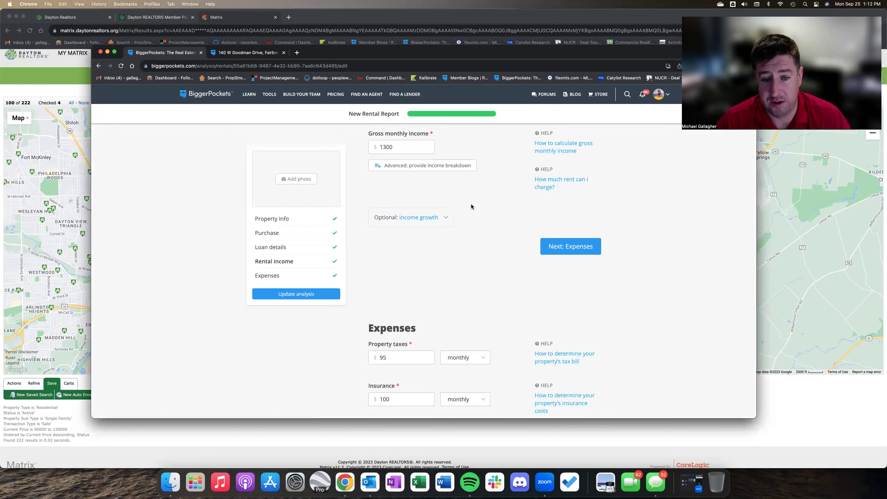
scroll(471, 204, up, 1)
scroll(528, 212, up, 4)
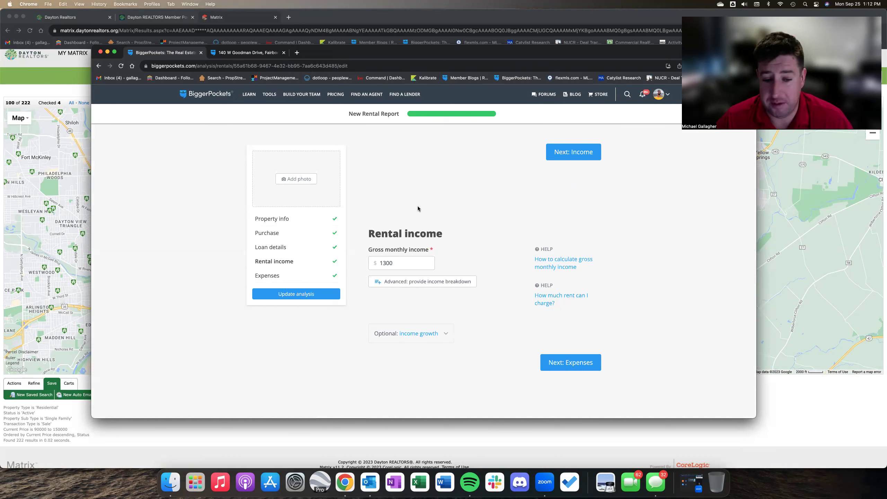
scroll(402, 209, down, 3)
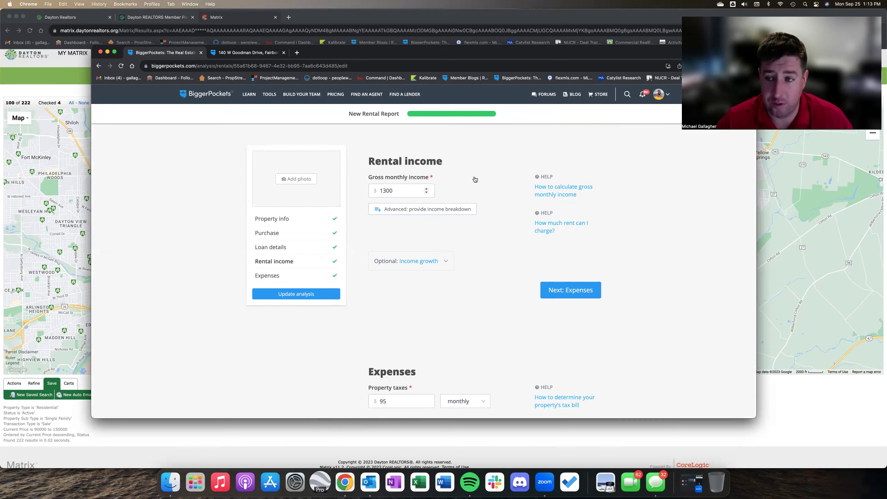
scroll(478, 184, down, 2)
scroll(478, 184, down, 6)
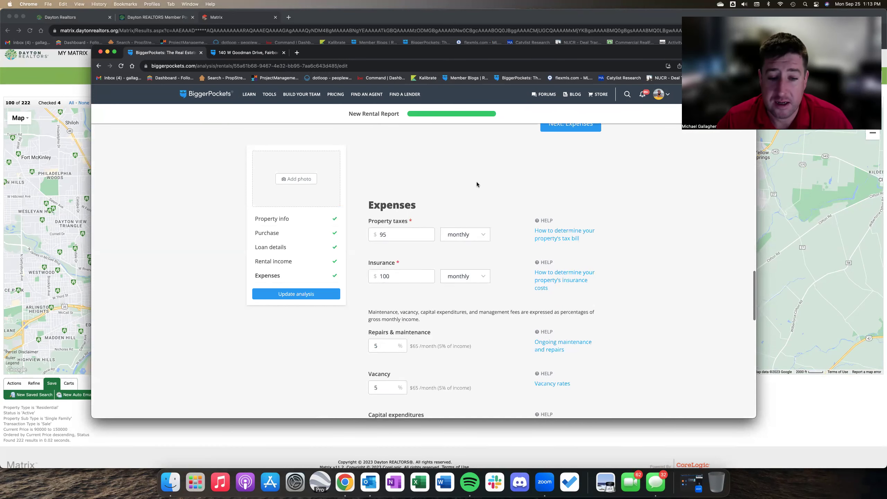
scroll(453, 172, down, 4)
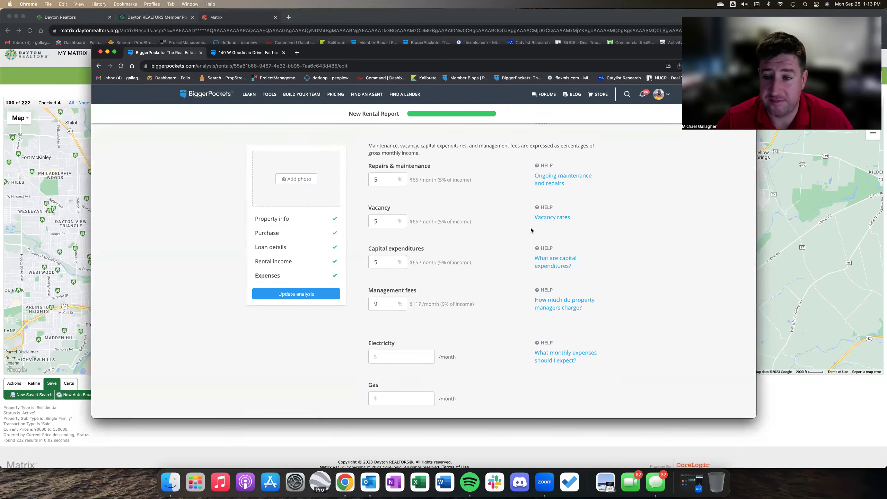
scroll(531, 229, up, 15)
scroll(531, 229, down, 20)
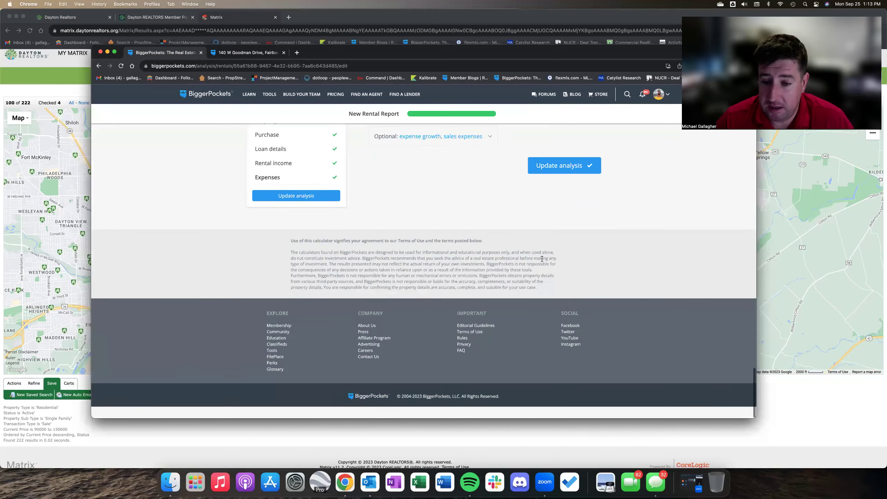
Update the rental analysis and review its cash flow, monthly expense breakdown, returns, 50% rule figures and long-term projections.
click(562, 179)
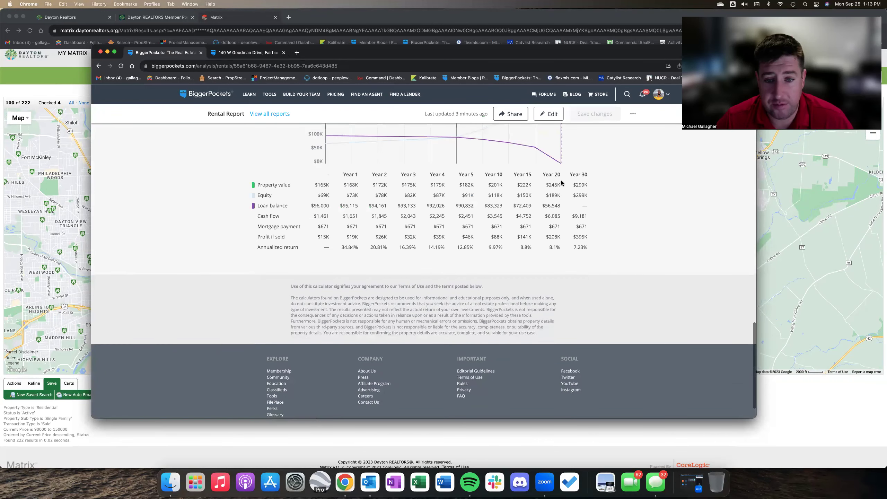
scroll(561, 181, up, 20)
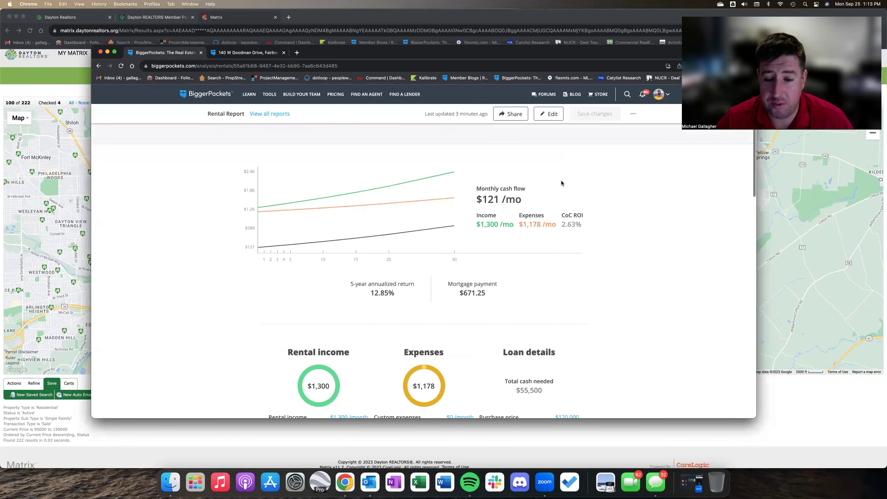
scroll(564, 182, down, 10)
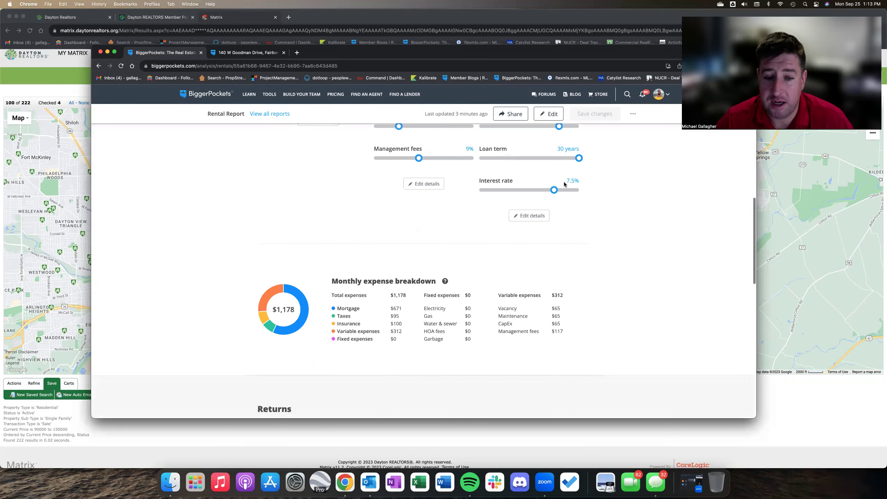
scroll(564, 184, down, 7)
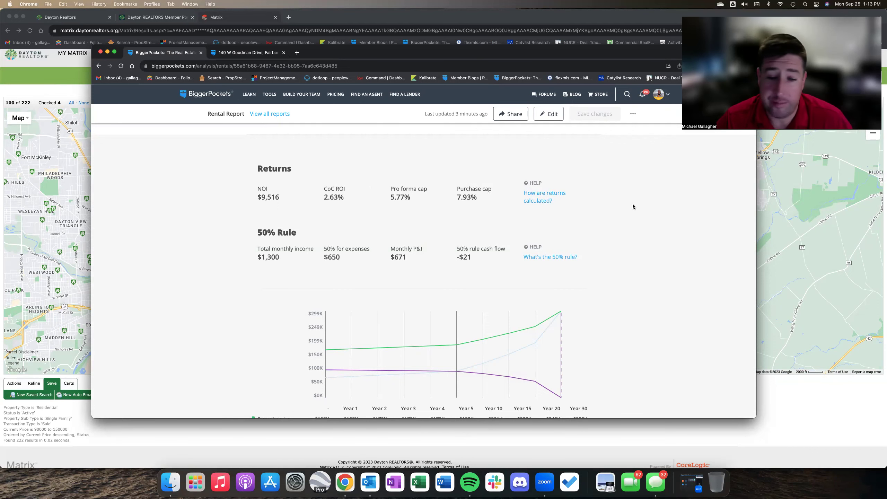
scroll(633, 207, down, 8)
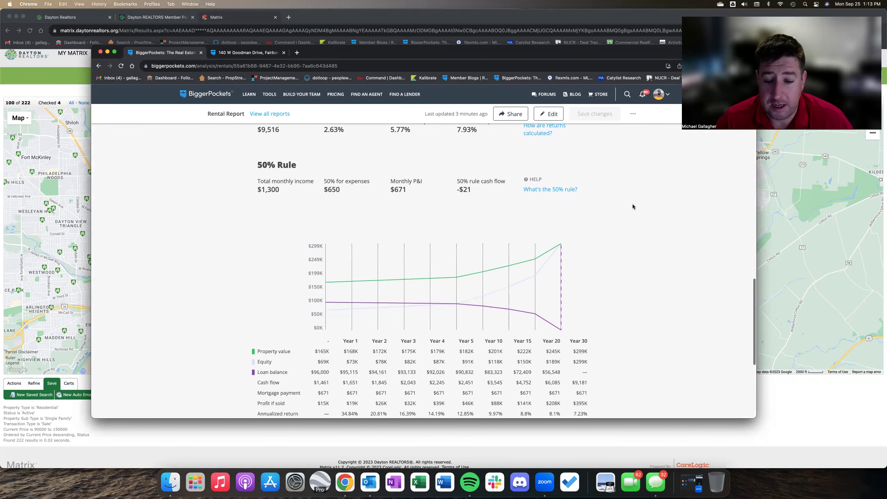
scroll(632, 207, up, 10)
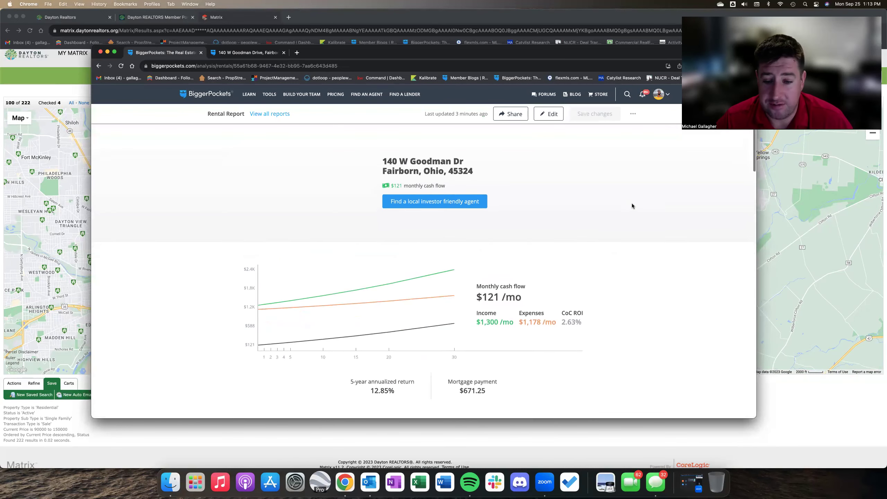